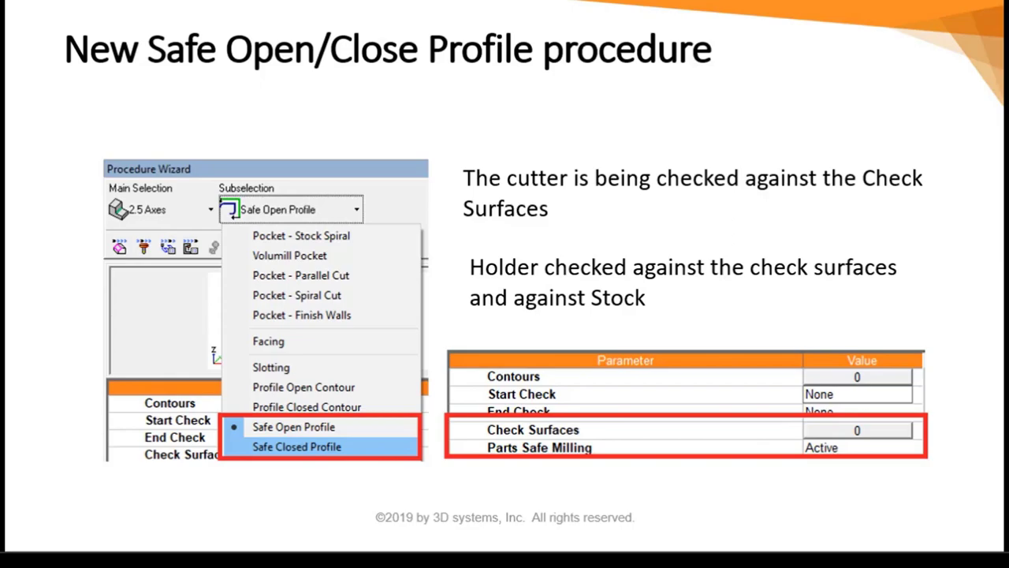
pyautogui.press('Right')
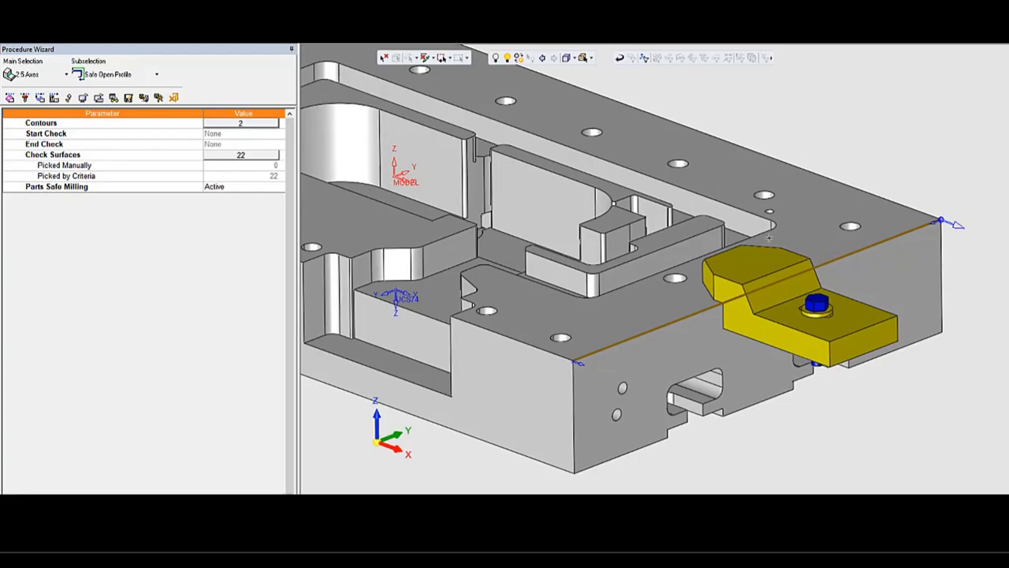
# Exit the Safe Open Profile procedure, show the toolpath of 2X-Safe Profile_26, and examine it around the clamp
pyautogui.click(175, 98)
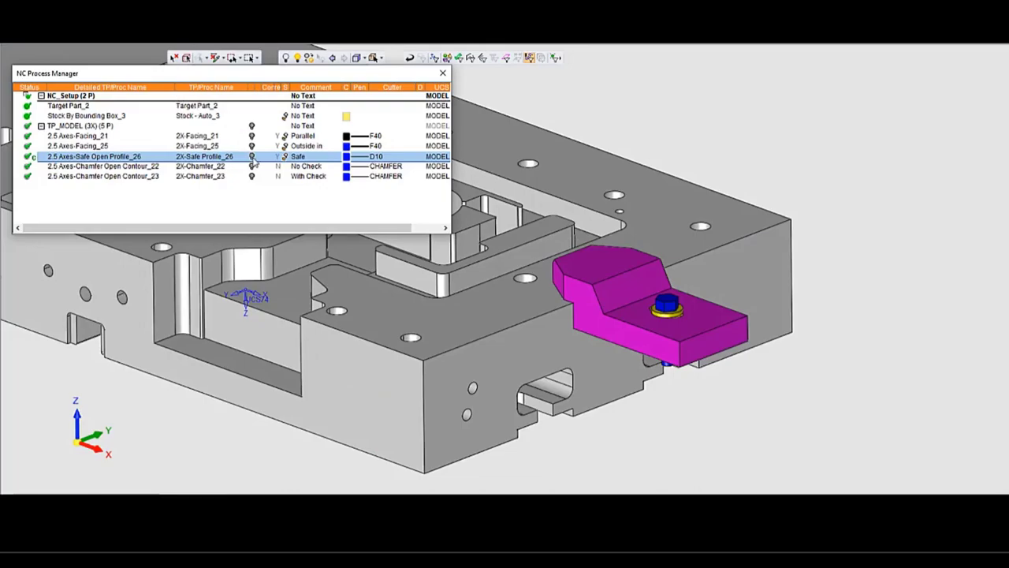
pyautogui.click(251, 156)
pyautogui.moveTo(655, 349); pyautogui.dragTo(611, 346, button='middle')
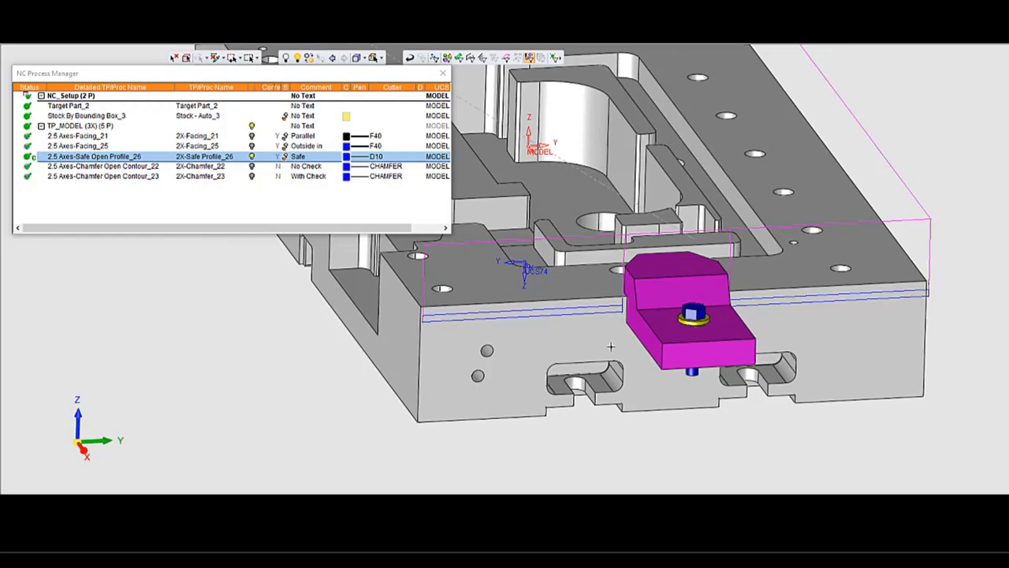
pyautogui.press('F2')
pyautogui.moveTo(688, 318); pyautogui.dragTo(664, 354, button='middle')
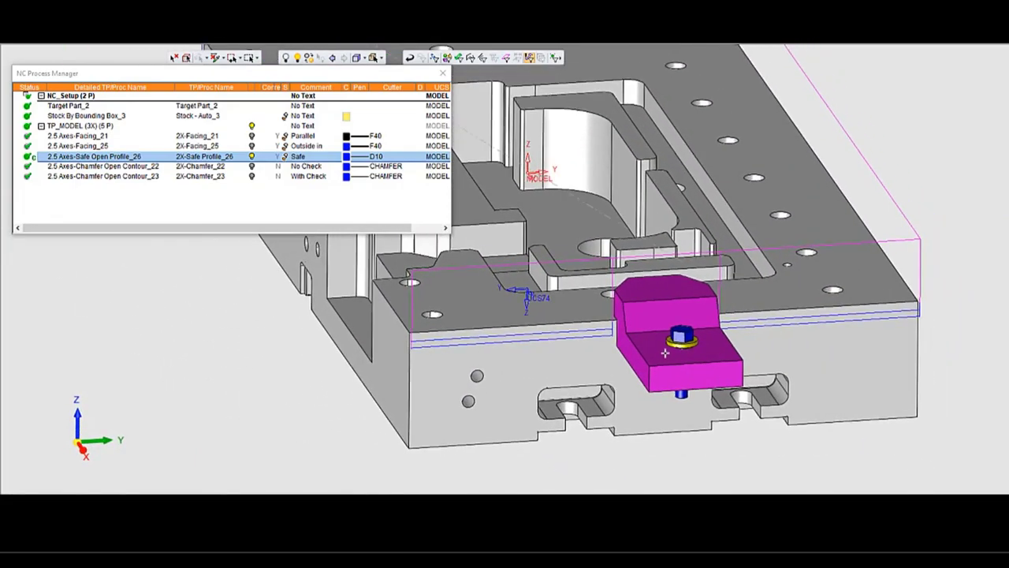
pyautogui.scroll(2, 665, 354)
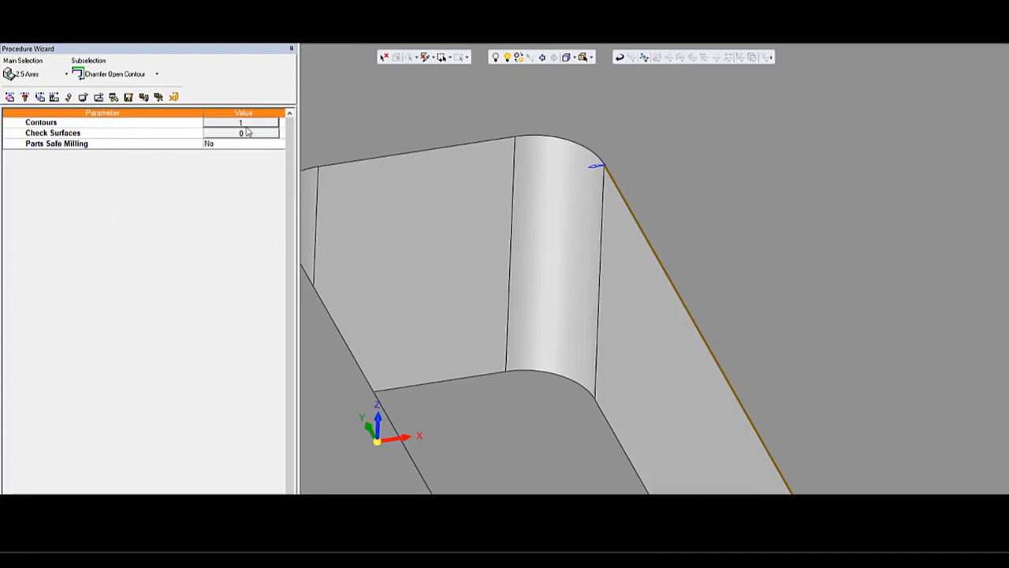
# Exit the chamfer procedure without check surfaces and show the 2X-Chamfer_22 toolpath at the pocket corner
pyautogui.click(175, 97)
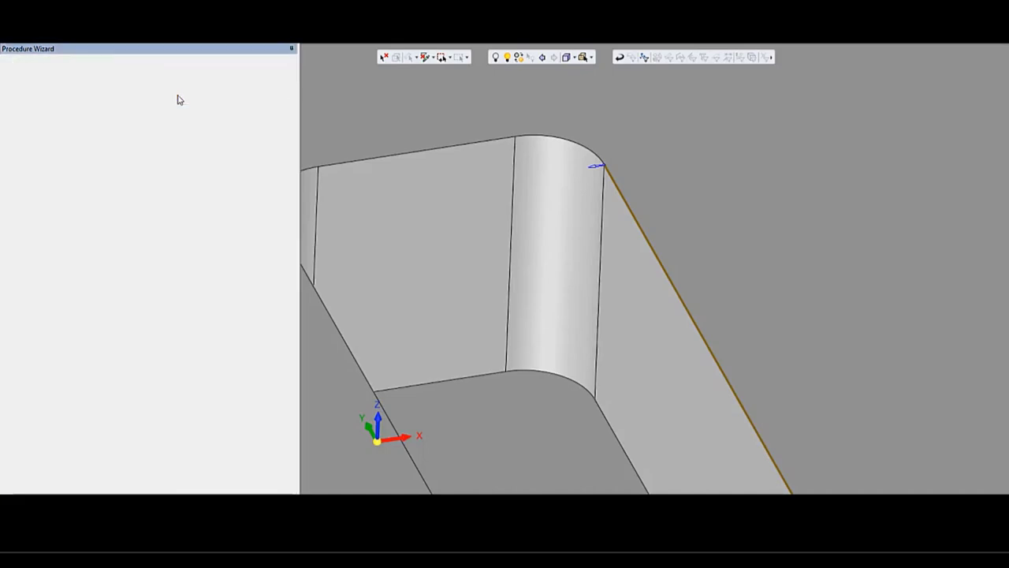
pyautogui.click(251, 165)
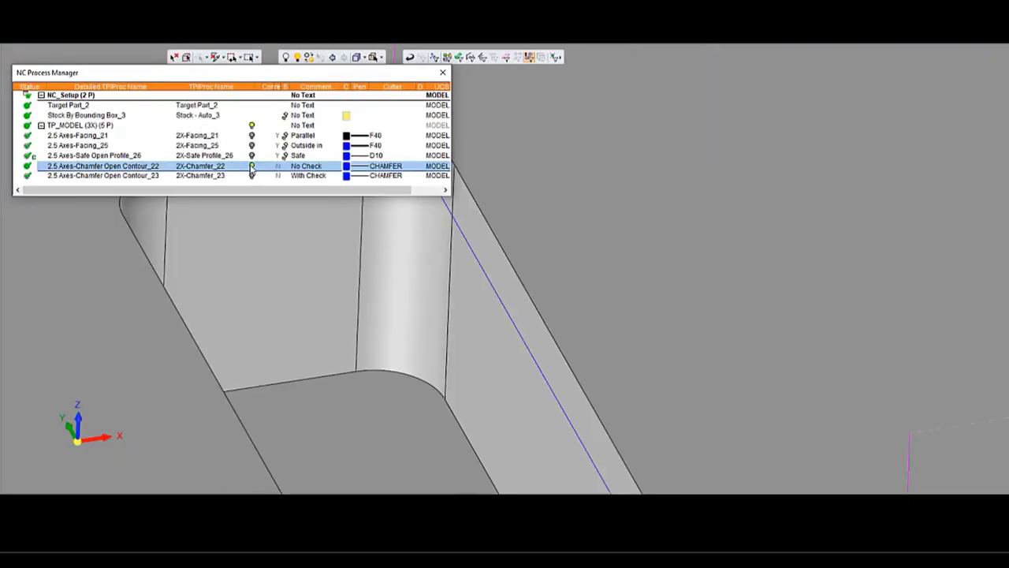
pyautogui.moveTo(502, 280); pyautogui.dragTo(679, 321, button='middle')
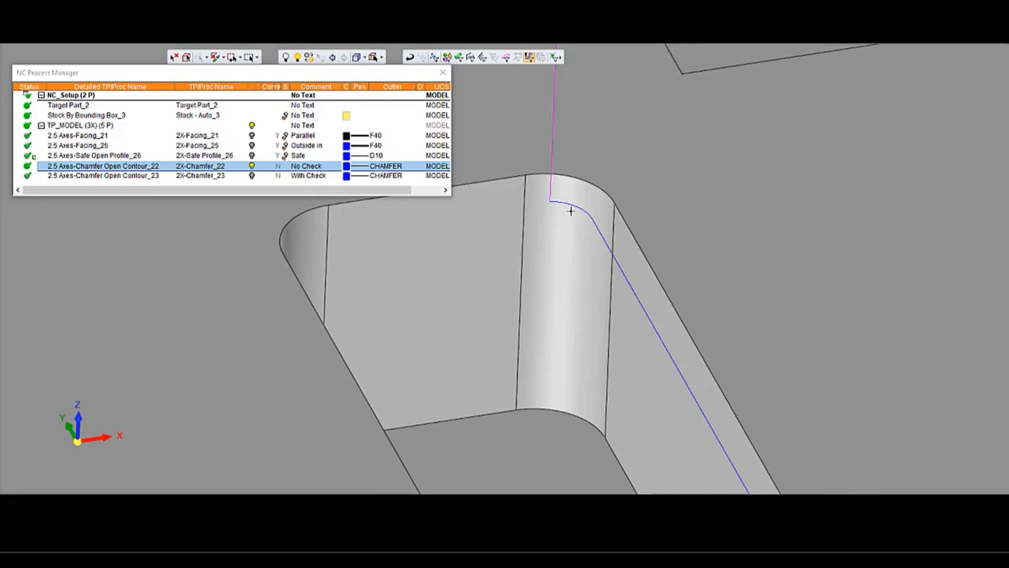
# Navigate the 2X-Chamfer_22 toolpath, placing the cutter at the pocket corner to examine it against the wall, and exit the Navigator
pyautogui.click(21, 415)
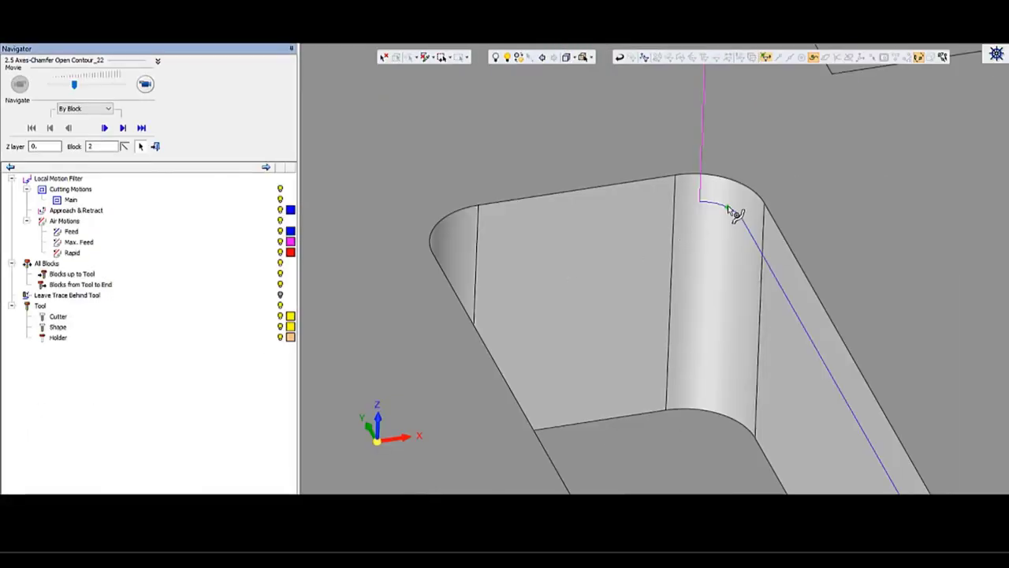
pyautogui.click(734, 214)
pyautogui.moveTo(741, 254); pyautogui.dragTo(648, 249, button='middle')
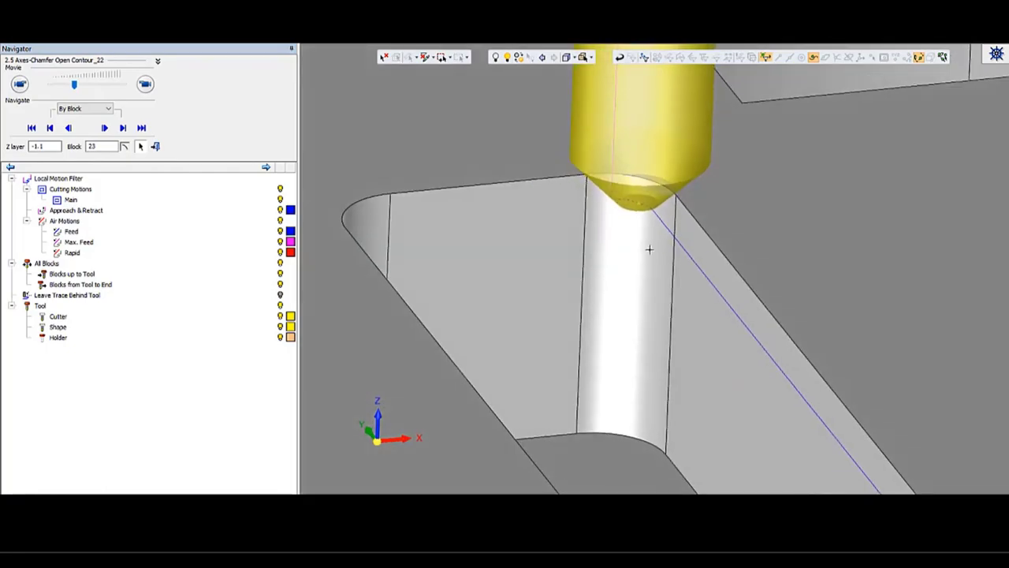
pyautogui.click(156, 146)
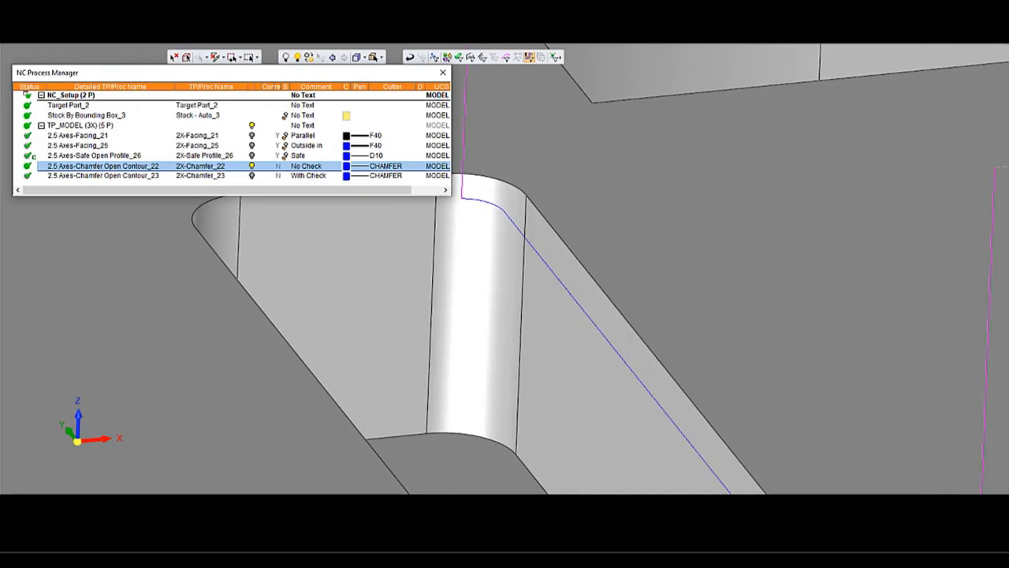
# Review the contour and check surfaces of 2X-Chamfer_23, exit the procedure, and show its toolpath at the pocket corner
pyautogui.press('Down')
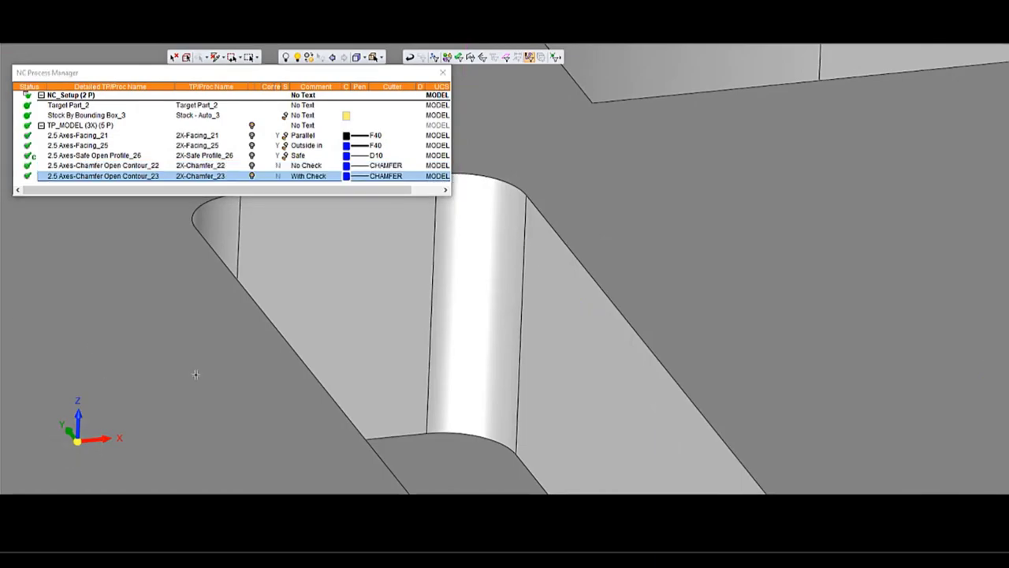
pyautogui.doubleClick(198, 177)
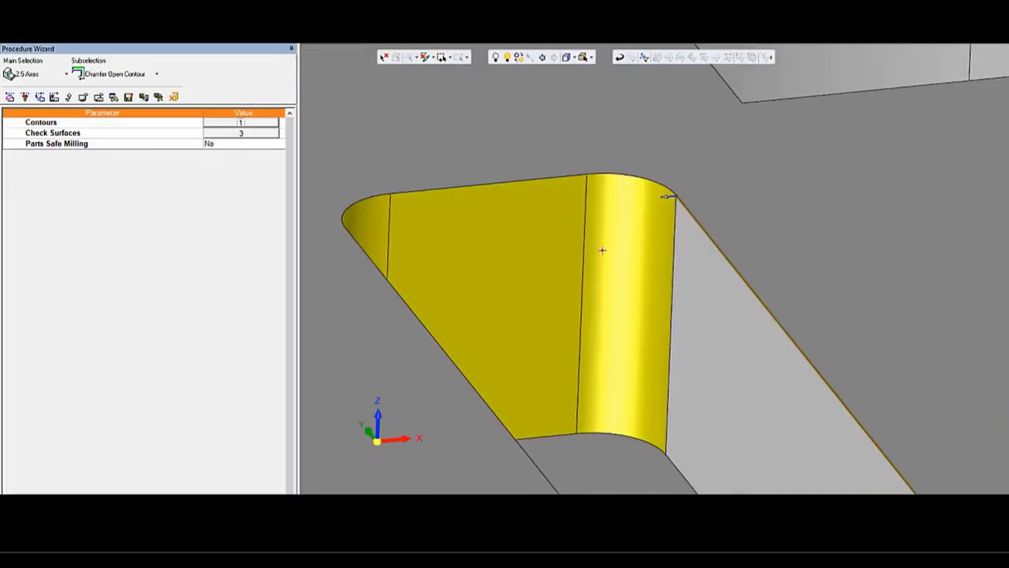
pyautogui.click(175, 98)
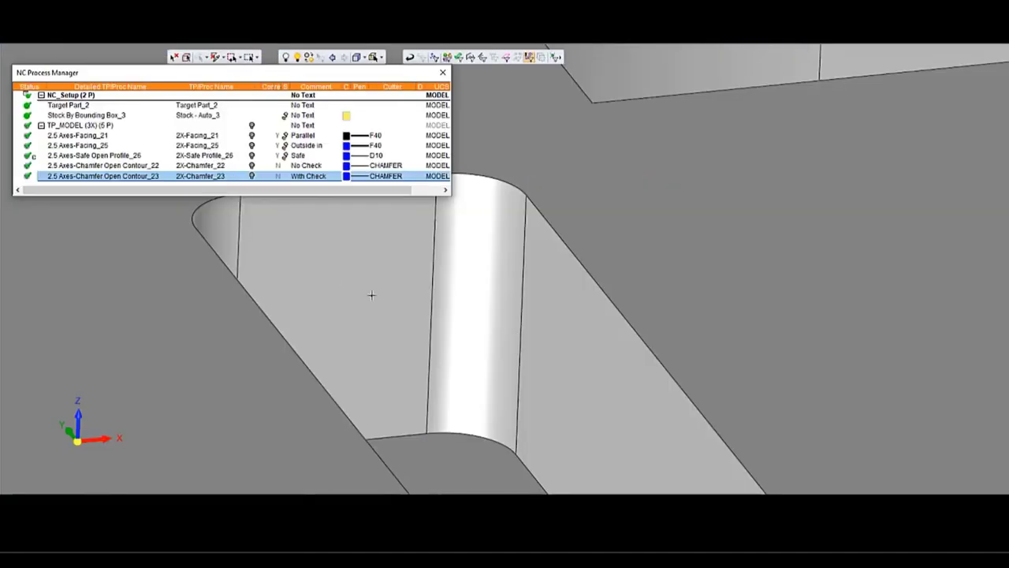
pyautogui.click(252, 178)
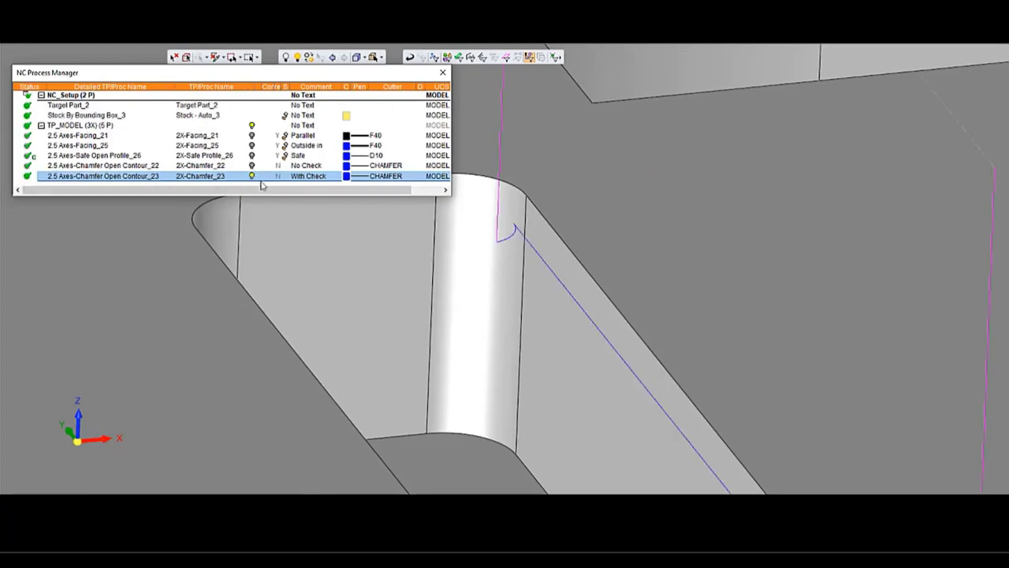
pyautogui.moveTo(513, 258); pyautogui.dragTo(513, 273, button='middle')
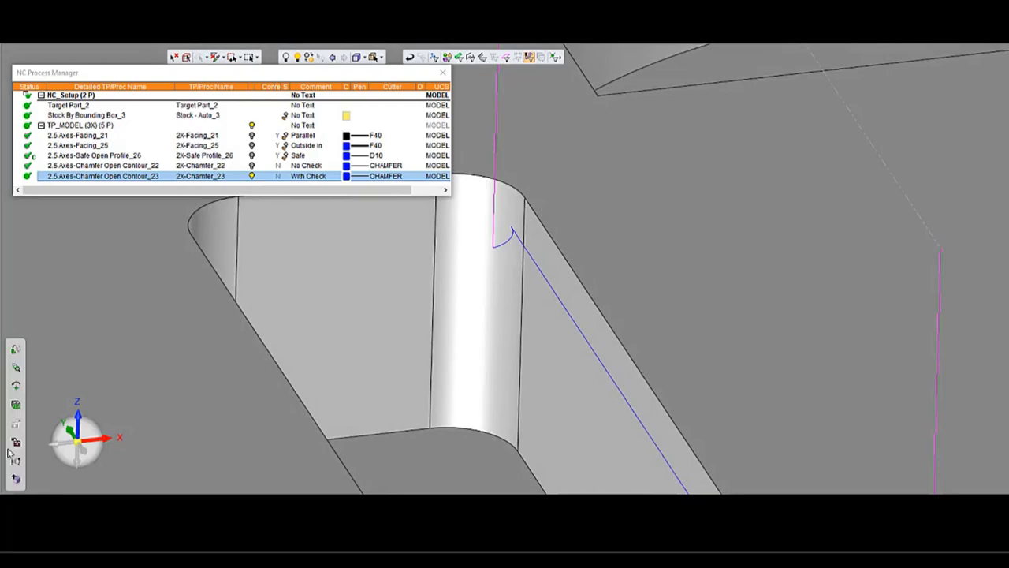
# Navigate the 2X-Chamfer_23 toolpath, placing the cutter at its corner start and playing the motion forward
pyautogui.click(14, 430)
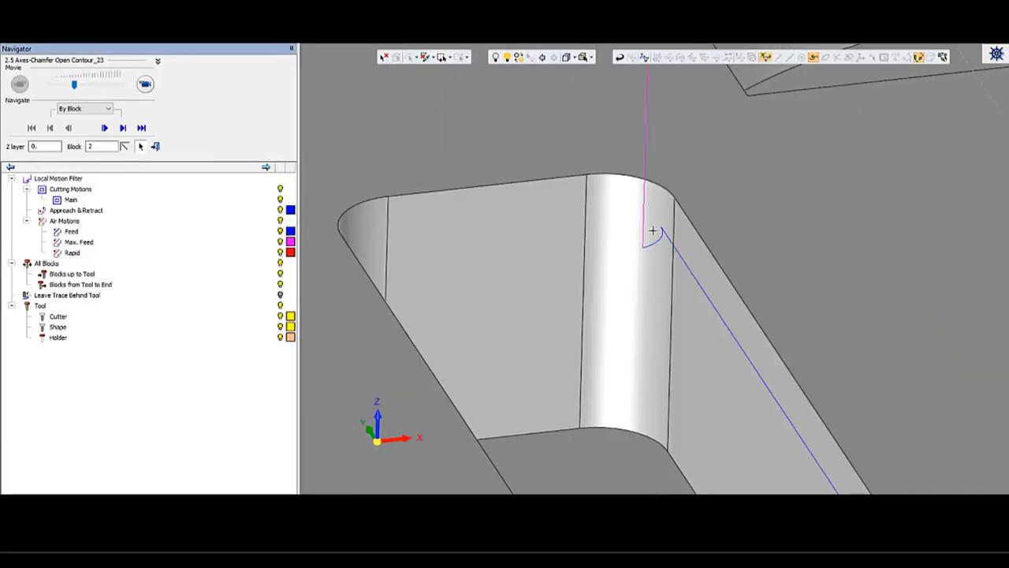
pyautogui.click(660, 230)
pyautogui.moveTo(671, 285); pyautogui.dragTo(613, 275, button='middle')
pyautogui.click(144, 84)
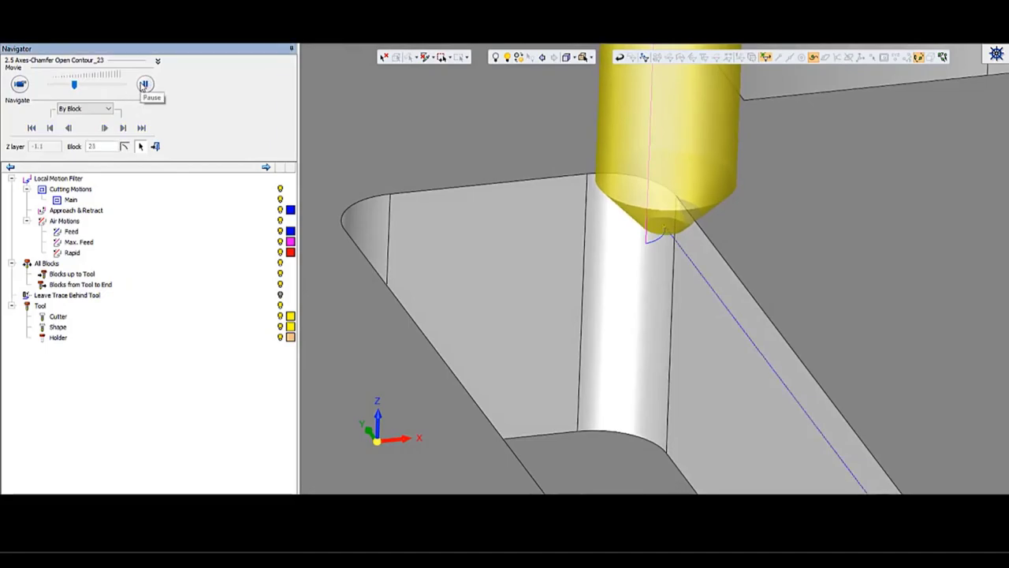
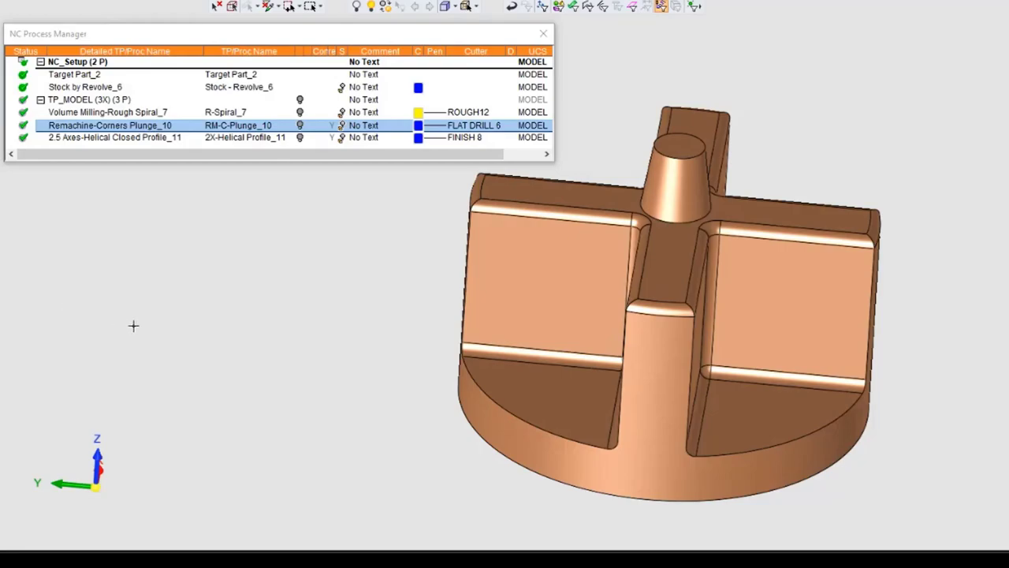
# Open the Remachine-Corners Plunge_10 procedure, examine its pocket selection on the part, and exit the selection without changes
pyautogui.doubleClick(162, 126)
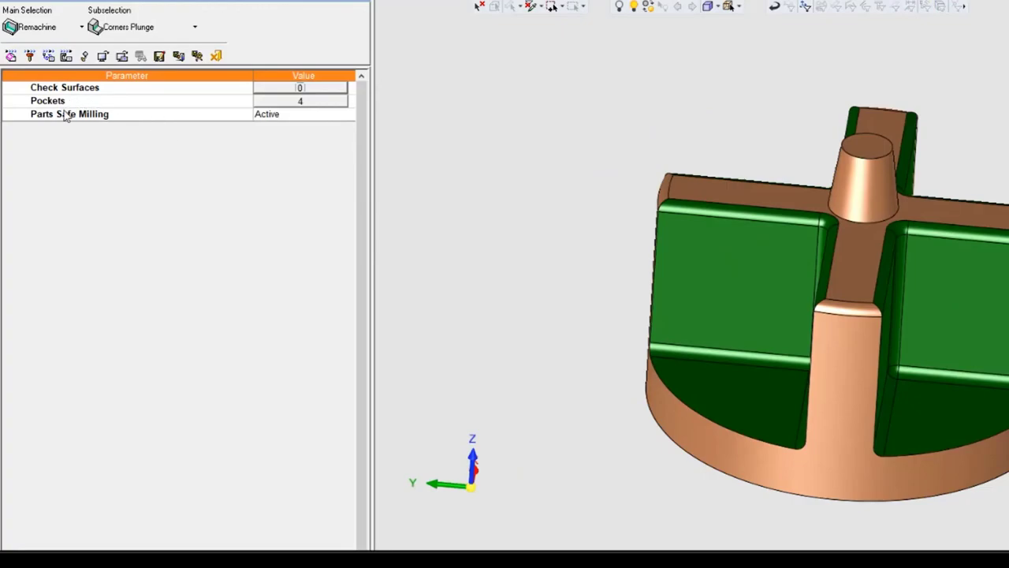
pyautogui.click(279, 103)
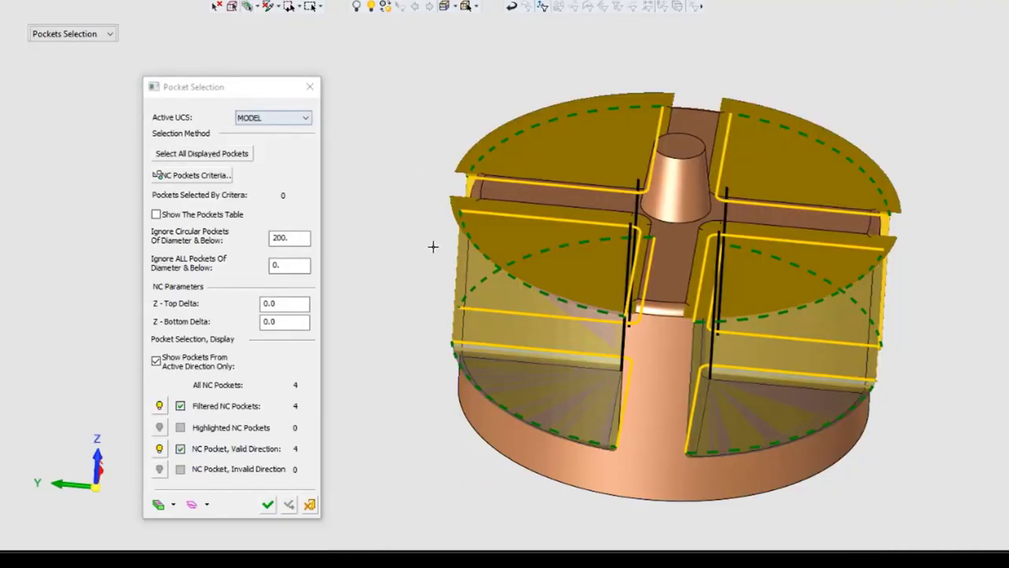
pyautogui.moveTo(433, 246)
pyautogui.mouseDown(button='middle')
pyautogui.moveTo(428, 232)
pyautogui.moveTo(442, 241)
pyautogui.mouseUp(button='middle')
pyautogui.scroll(5, 722, 247)
pyautogui.moveTo(722, 248); pyautogui.dragTo(672, 290, button='middle')
pyautogui.scroll(5, 734, 253)
pyautogui.scroll(-5, 734, 254)
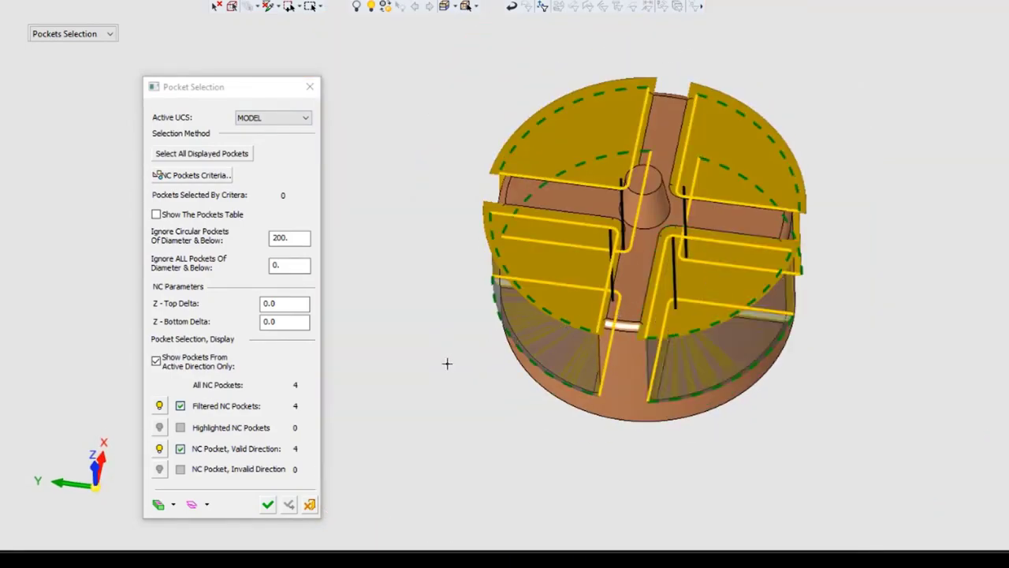
pyautogui.click(311, 506)
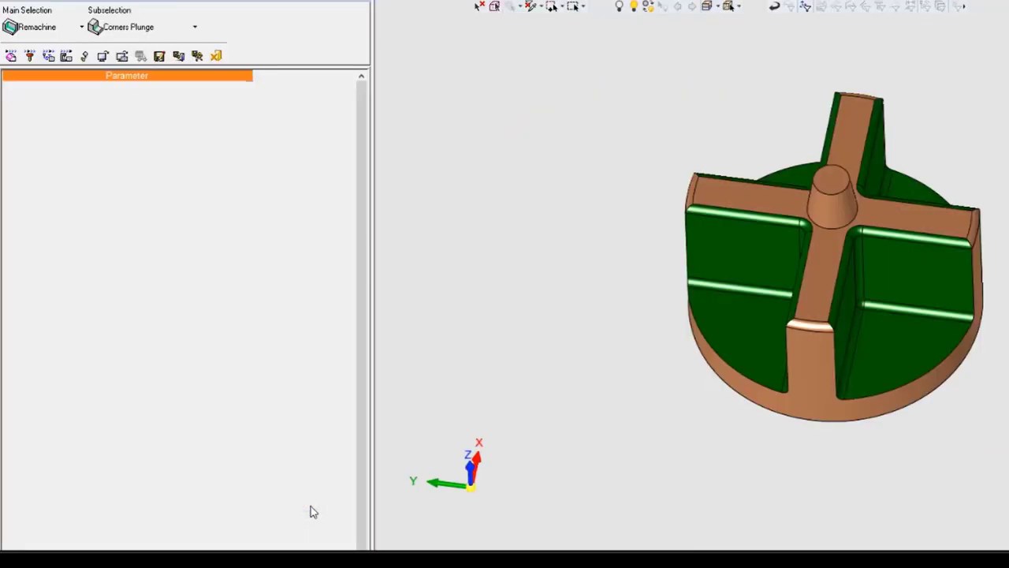
# Review the Corners Plunge retract types, number of passes and forward step, keeping the Projected retract type, and exit the procedure
pyautogui.click(47, 57)
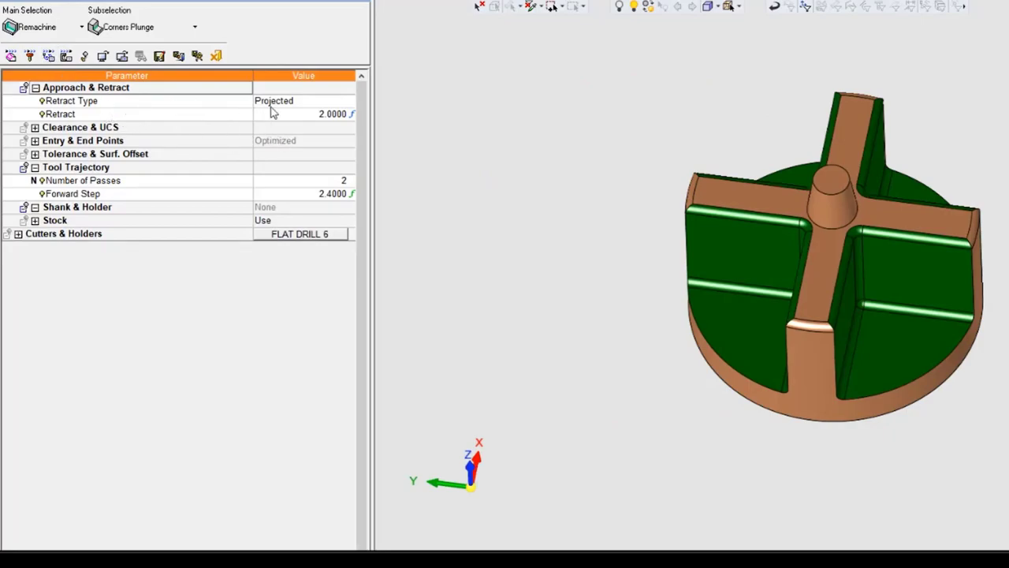
pyautogui.click(277, 104)
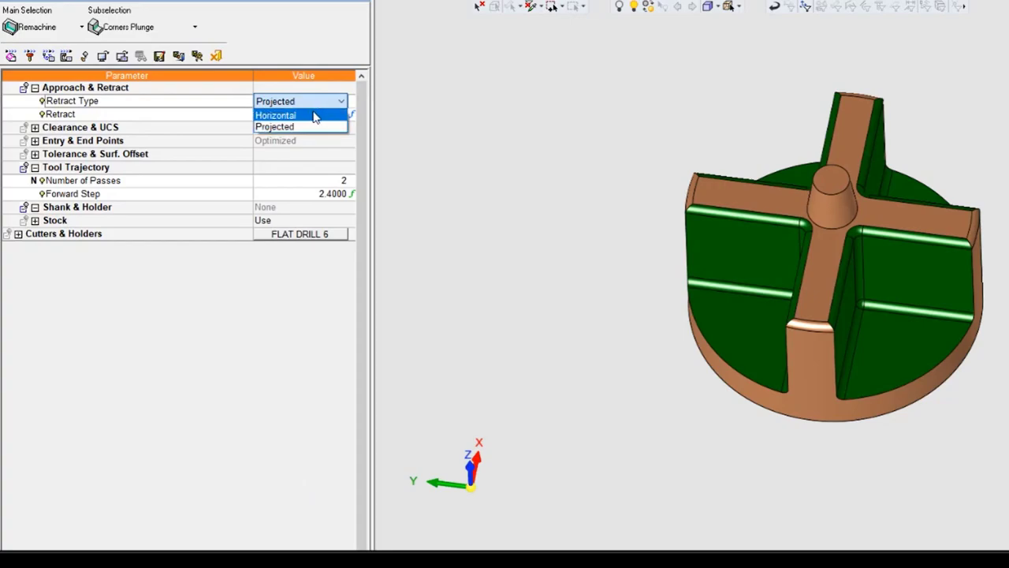
pyautogui.click(307, 127)
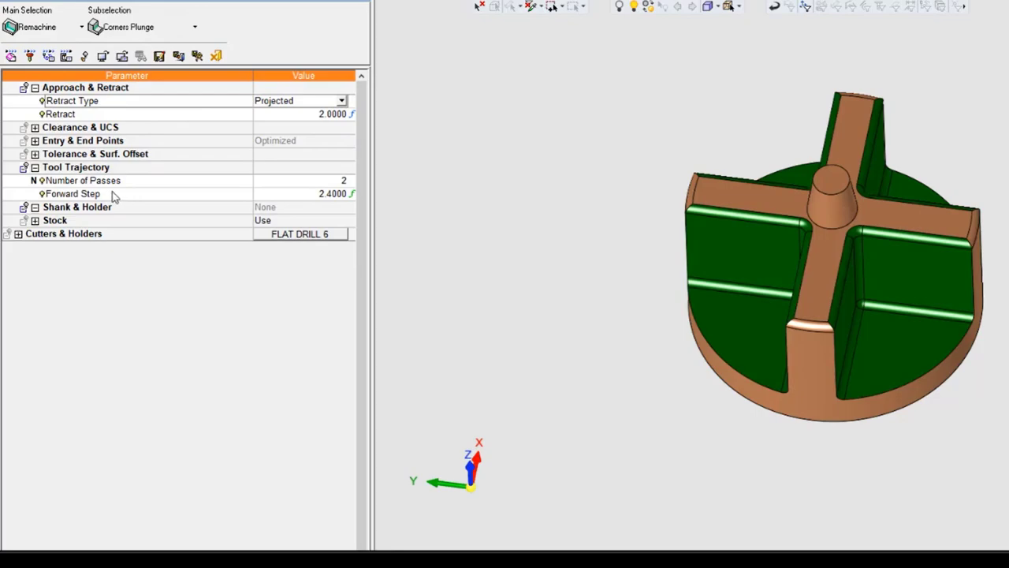
pyautogui.click(297, 181)
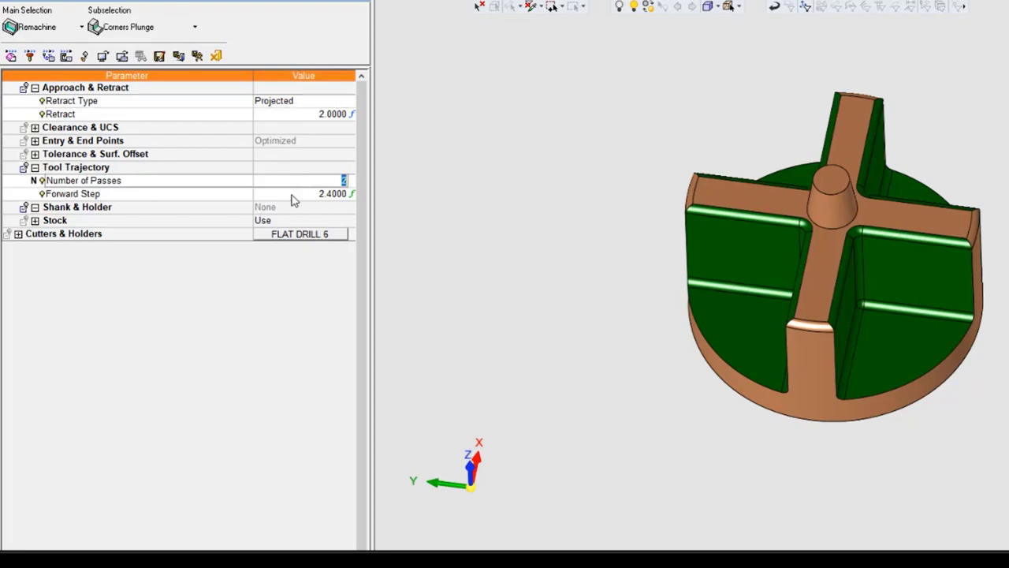
pyautogui.click(292, 194)
pyautogui.click(289, 181)
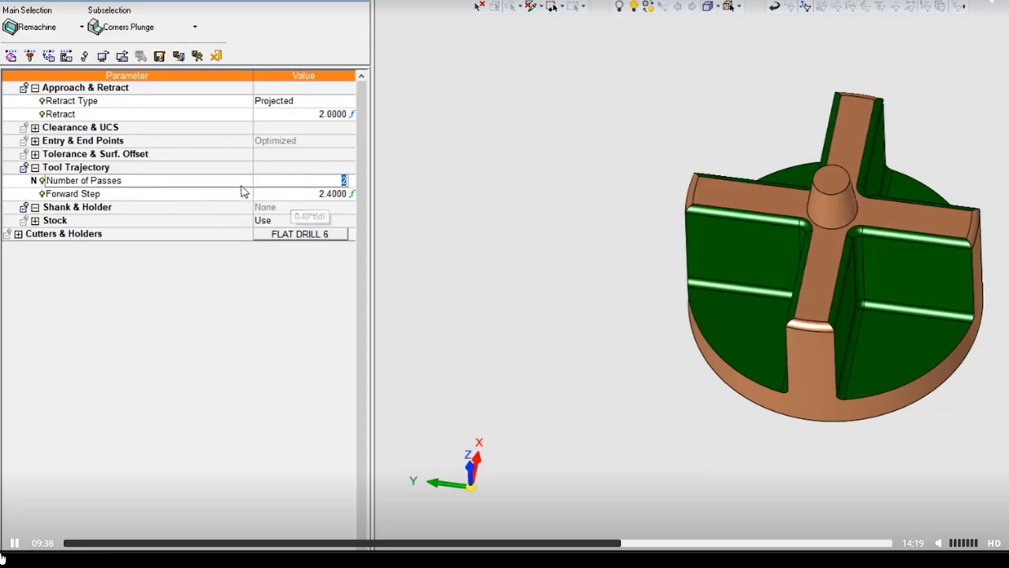
pyautogui.click(215, 55)
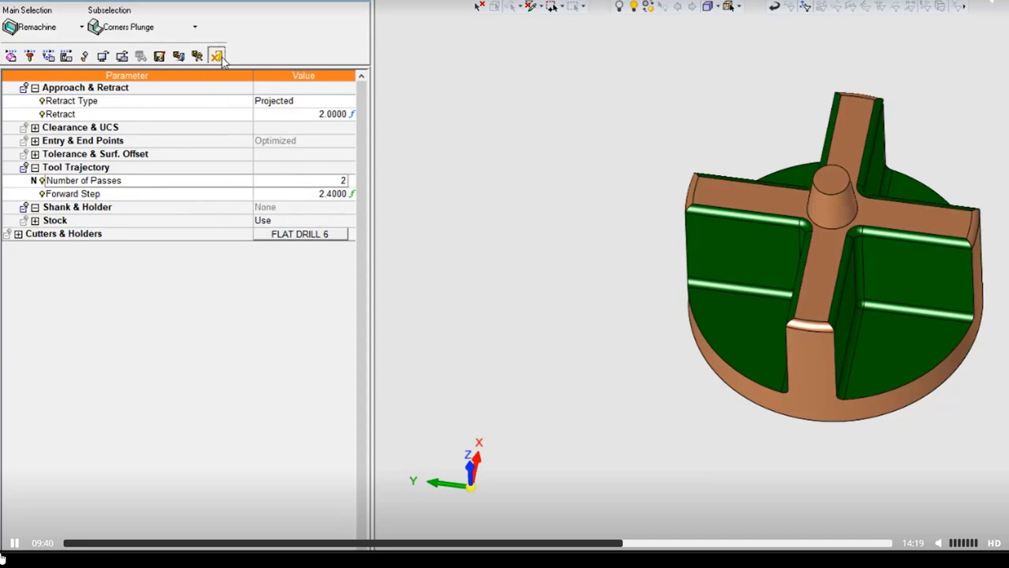
# Show the RM-C-Plunge_10 toolpath and examine its plunge and retract motions at the lower corner of the pocket
pyautogui.click(300, 125)
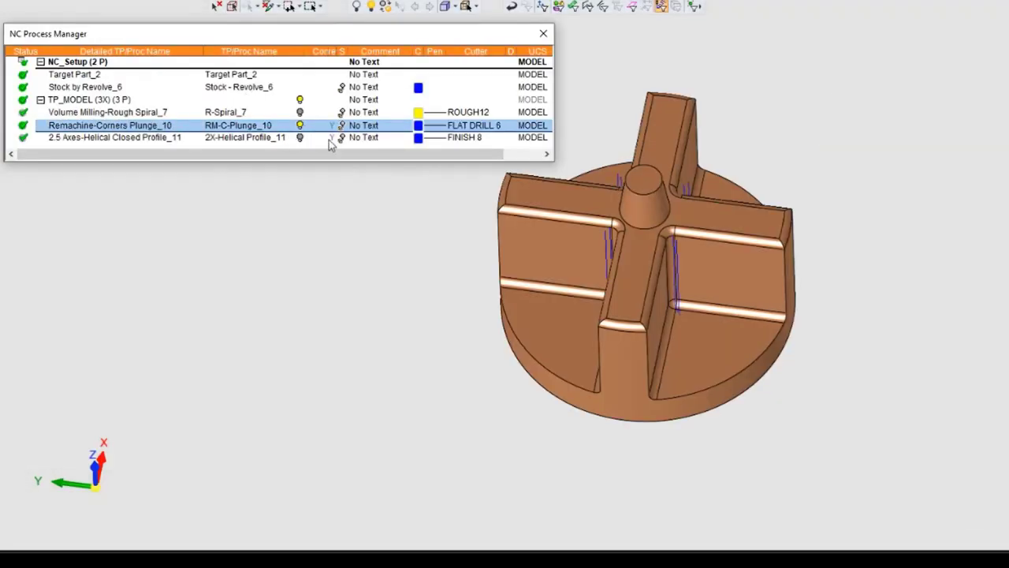
pyautogui.moveTo(712, 315); pyautogui.dragTo(677, 282, button='middle')
pyautogui.scroll(10, 676, 282)
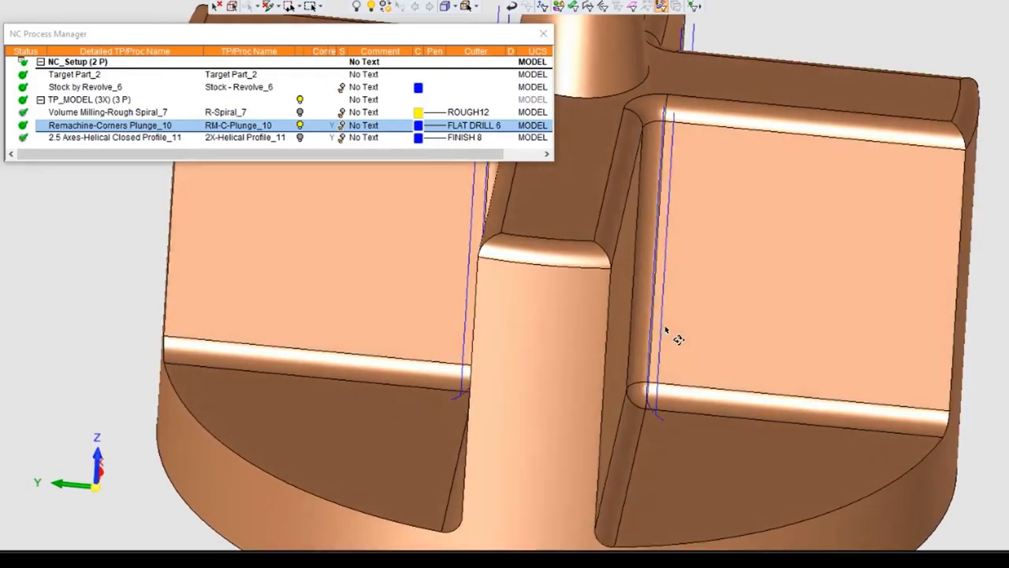
pyautogui.scroll(4, 604, 428)
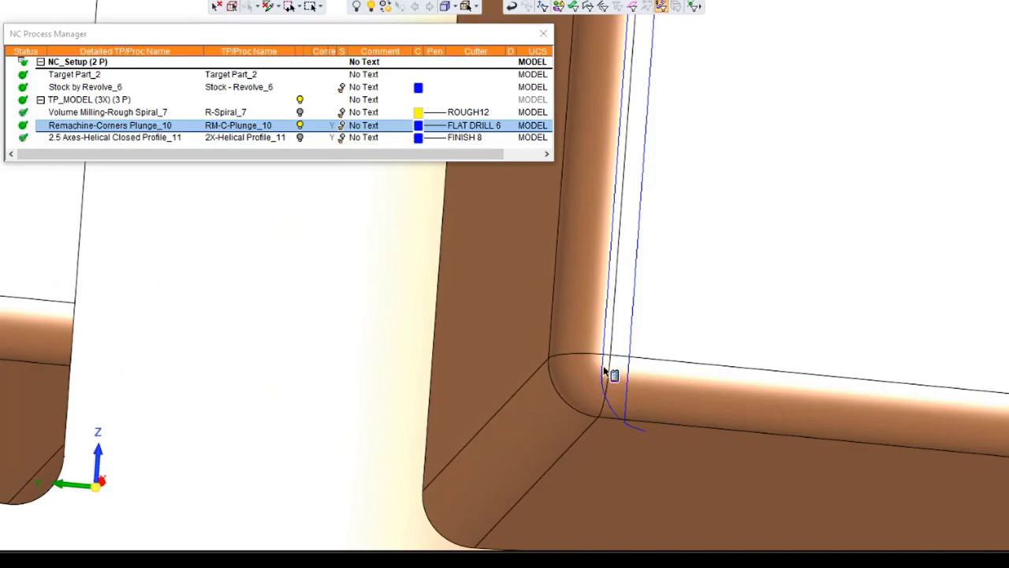
pyautogui.moveTo(604, 406); pyautogui.dragTo(589, 399, button='middle')
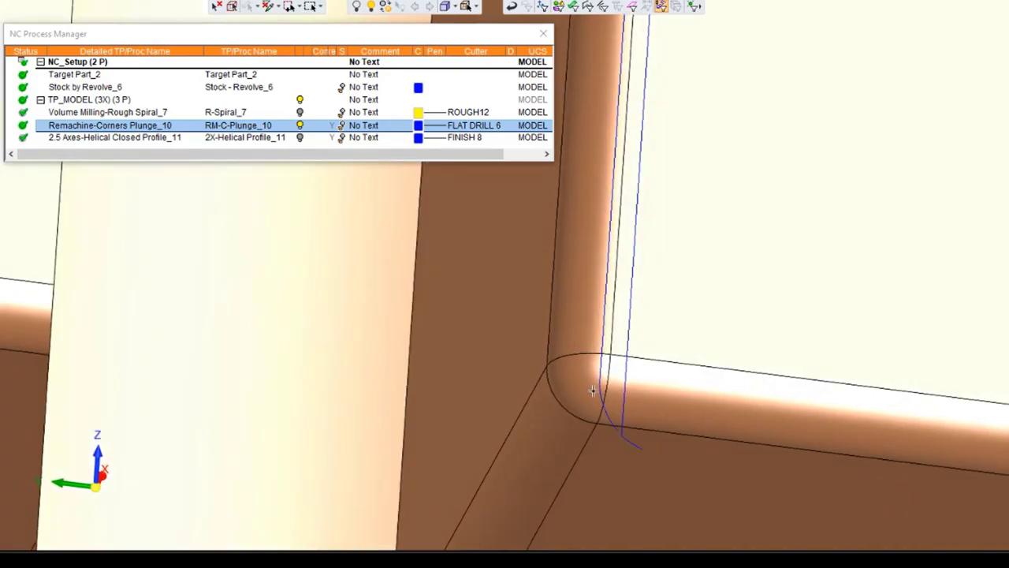
pyautogui.scroll(-10, 592, 390)
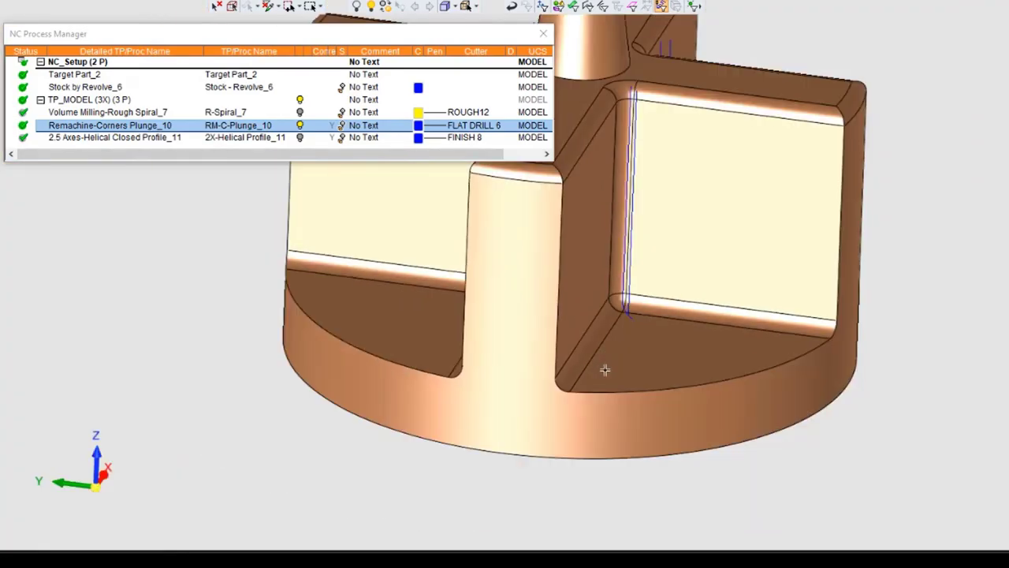
pyautogui.moveTo(641, 271); pyautogui.dragTo(706, 322, button='middle')
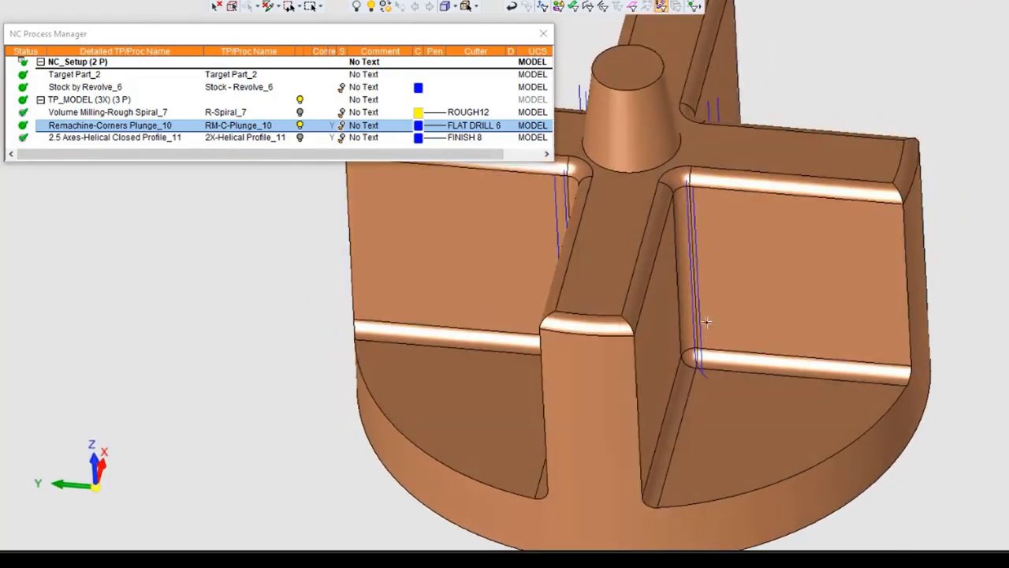
# Run a machining simulation of RM-C-Plunge_10 in Accurate mode with material removal, play it to the end and examine the machined corners
pyautogui.scroll(3, 701, 227)
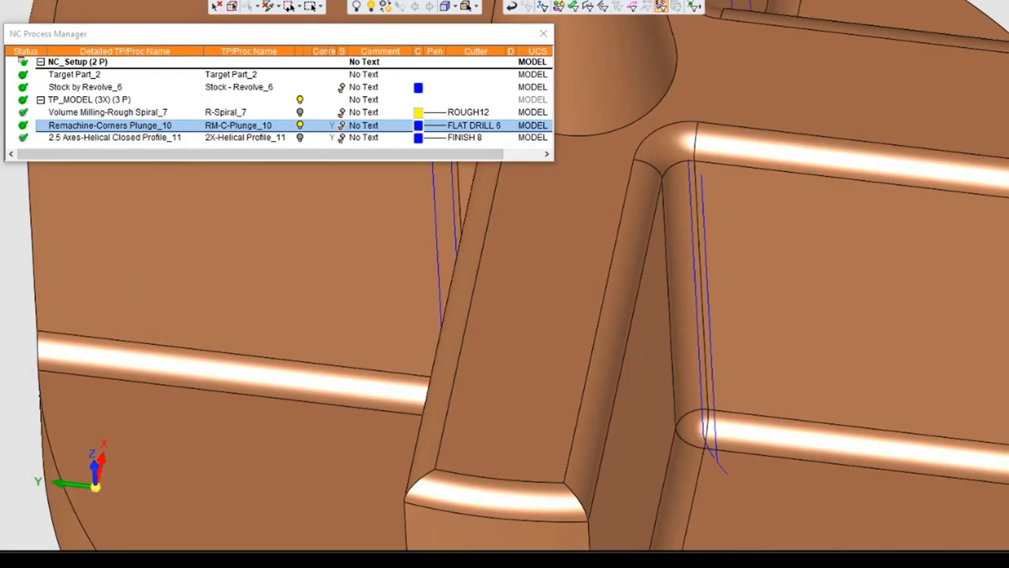
pyautogui.click(660, 5)
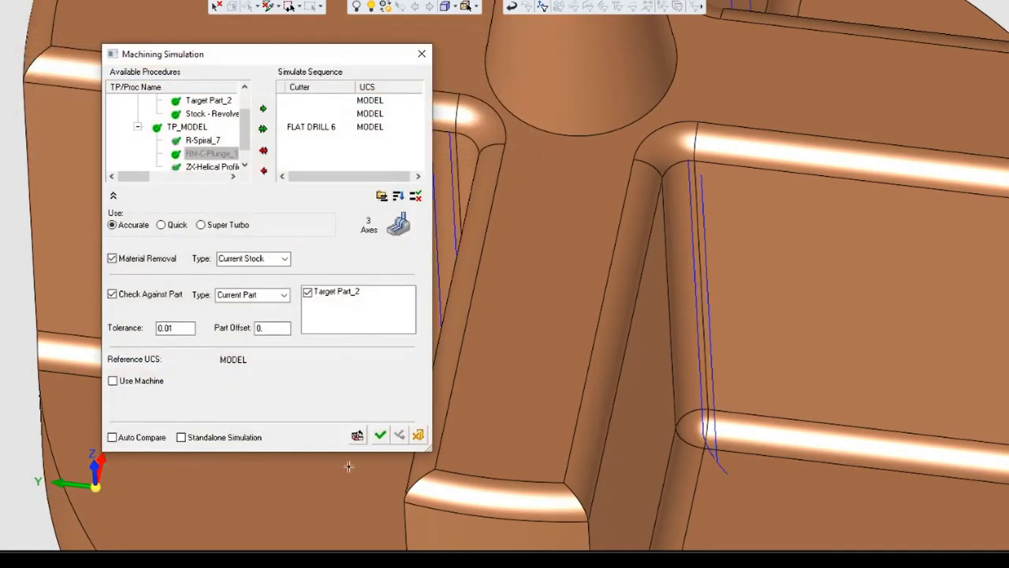
pyautogui.click(380, 435)
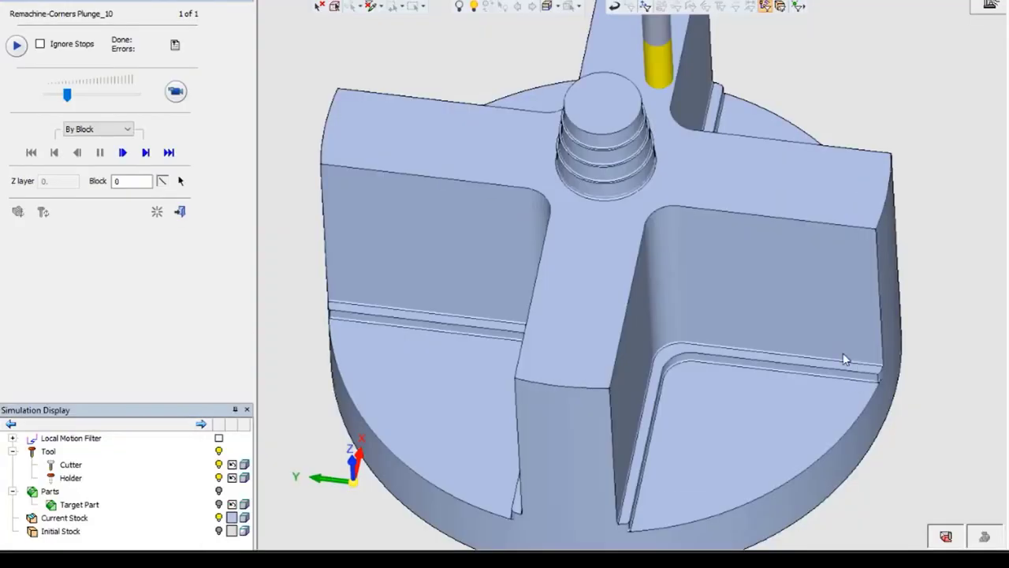
pyautogui.moveTo(845, 359); pyautogui.dragTo(758, 295, button='middle')
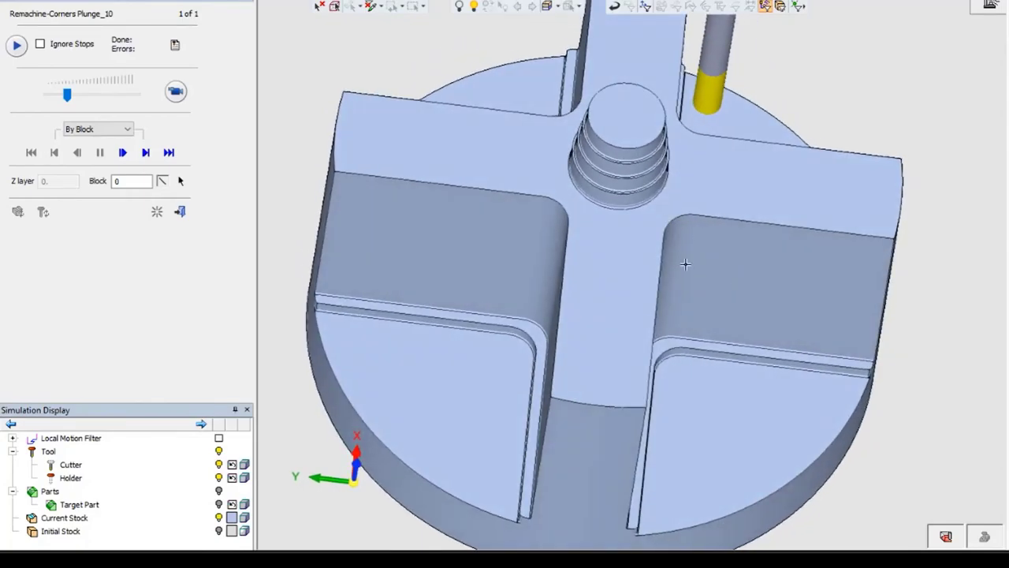
pyautogui.moveTo(685, 264); pyautogui.dragTo(696, 259, button='middle')
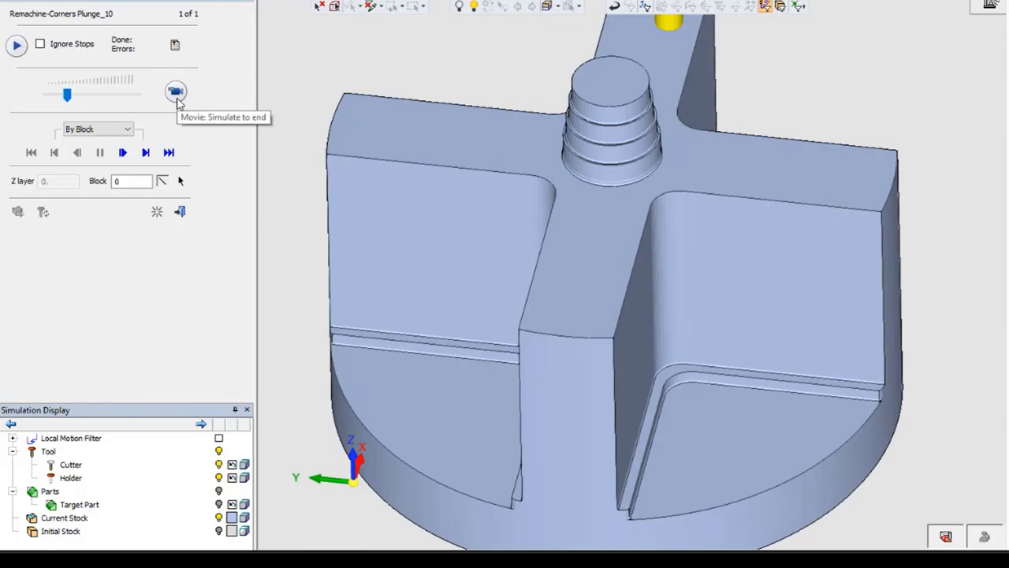
pyautogui.click(177, 94)
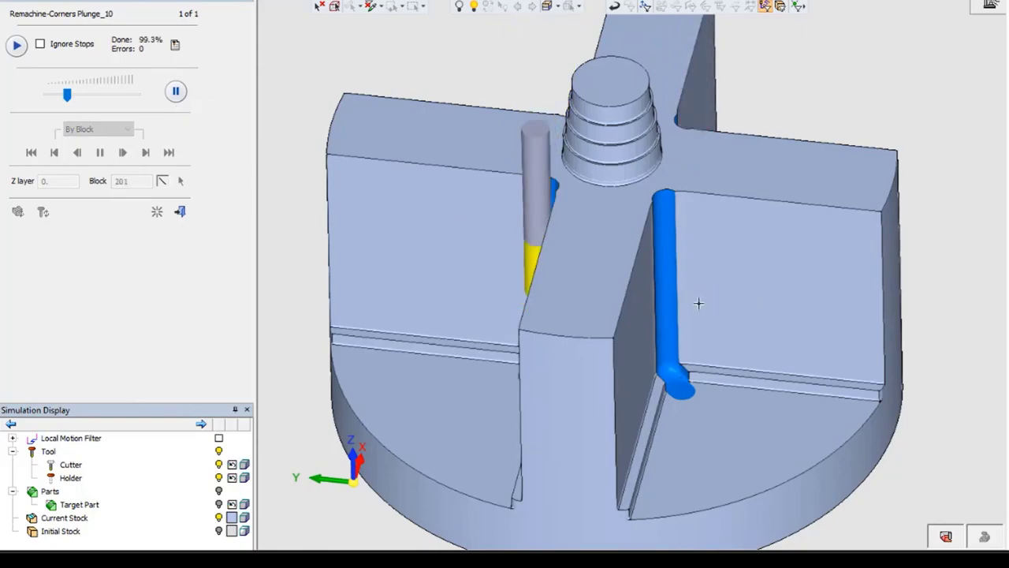
pyautogui.moveTo(603, 282); pyautogui.dragTo(640, 351, button='middle')
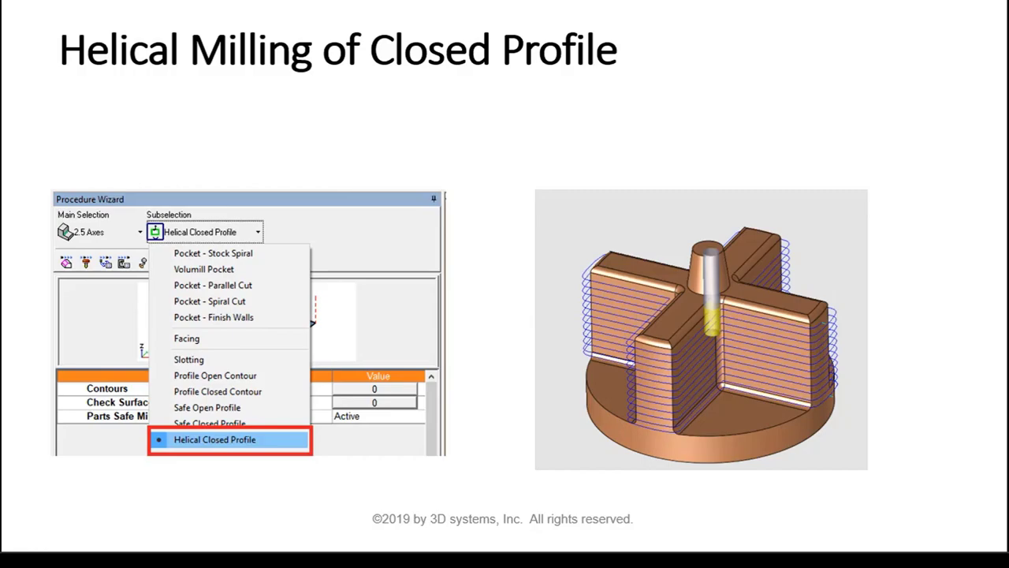
pyautogui.press('Right')
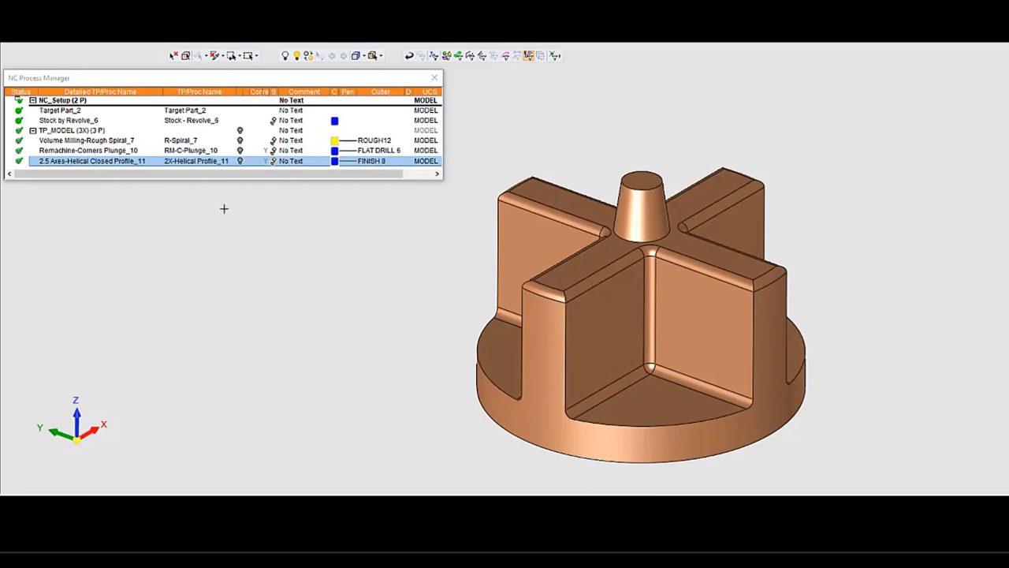
# Open the 2.5 Axes-Helical Closed Profile_11 procedure, examine its contour selection and motion parameters, and exit without changes
pyautogui.doubleClick(98, 161)
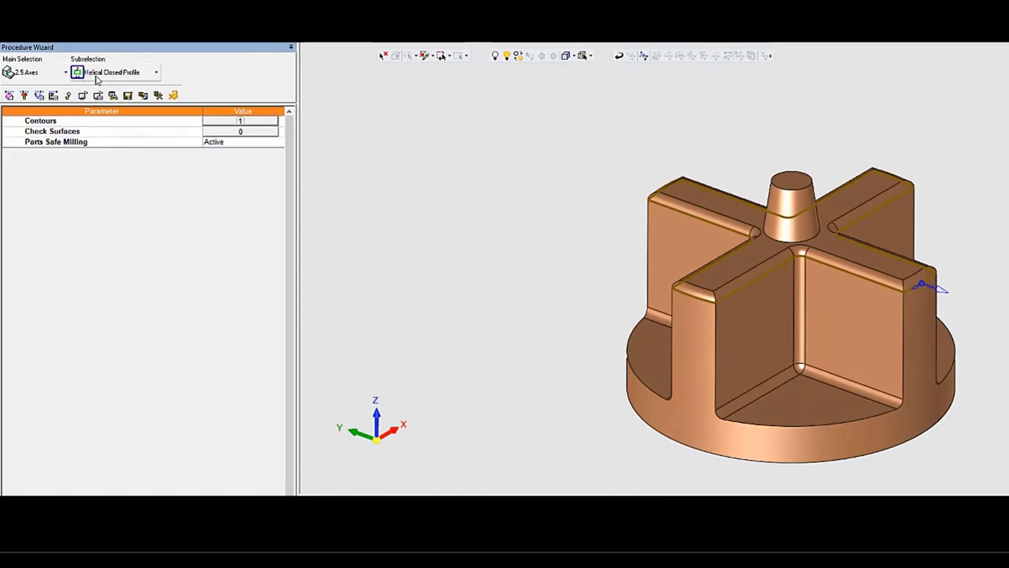
pyautogui.click(219, 123)
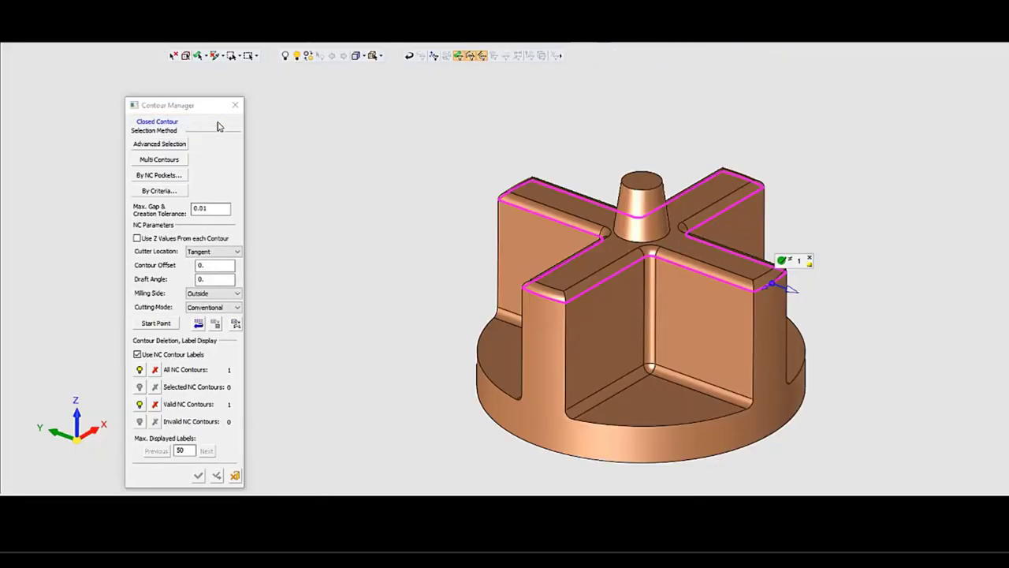
pyautogui.moveTo(427, 189); pyautogui.dragTo(433, 211, button='middle')
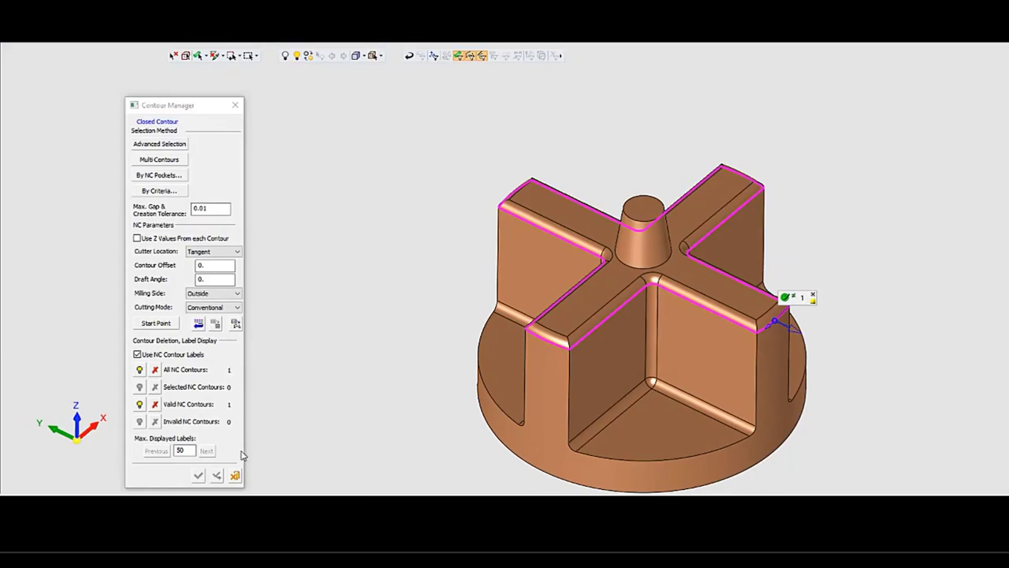
pyautogui.click(235, 476)
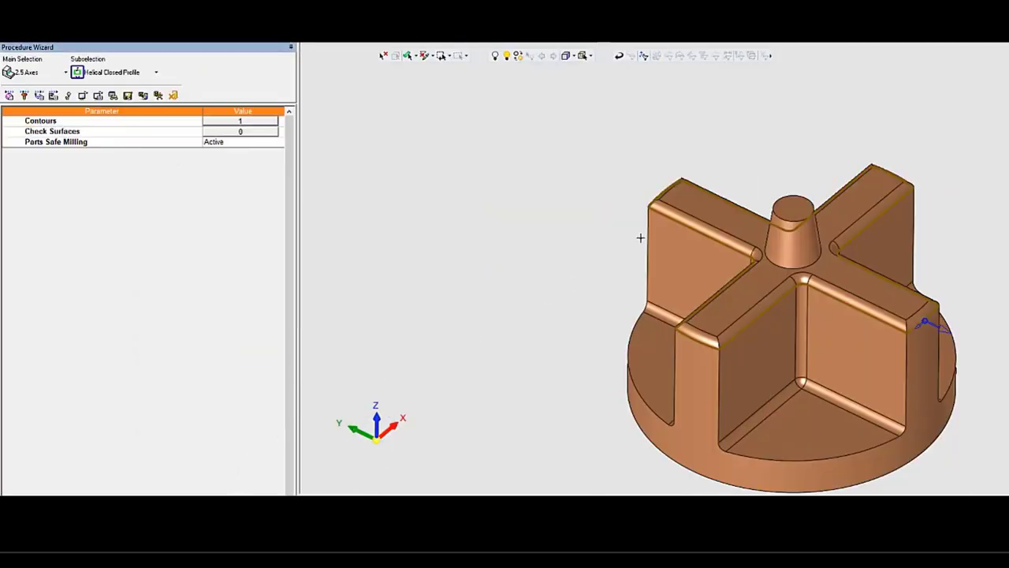
pyautogui.click(39, 96)
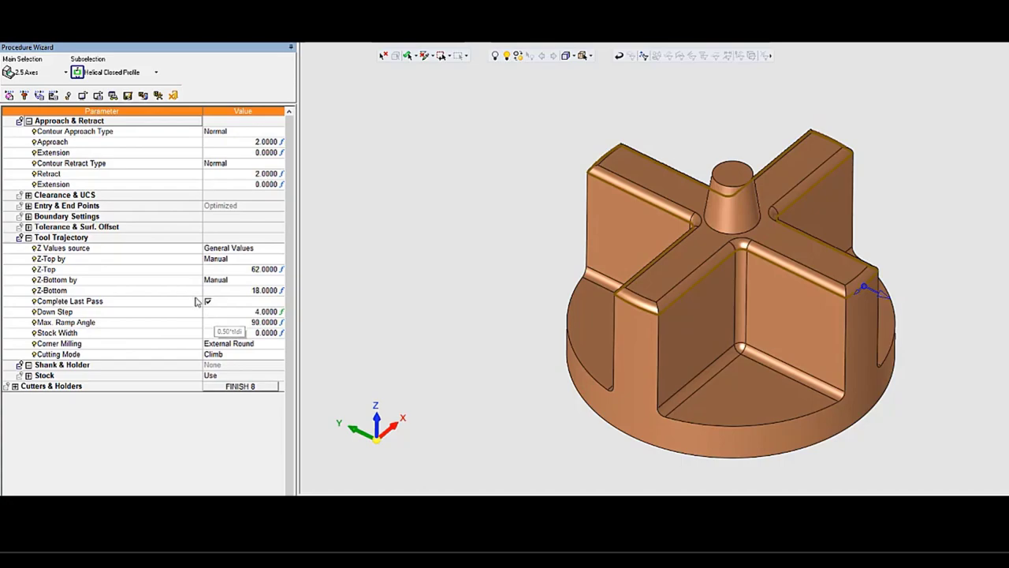
pyautogui.click(173, 95)
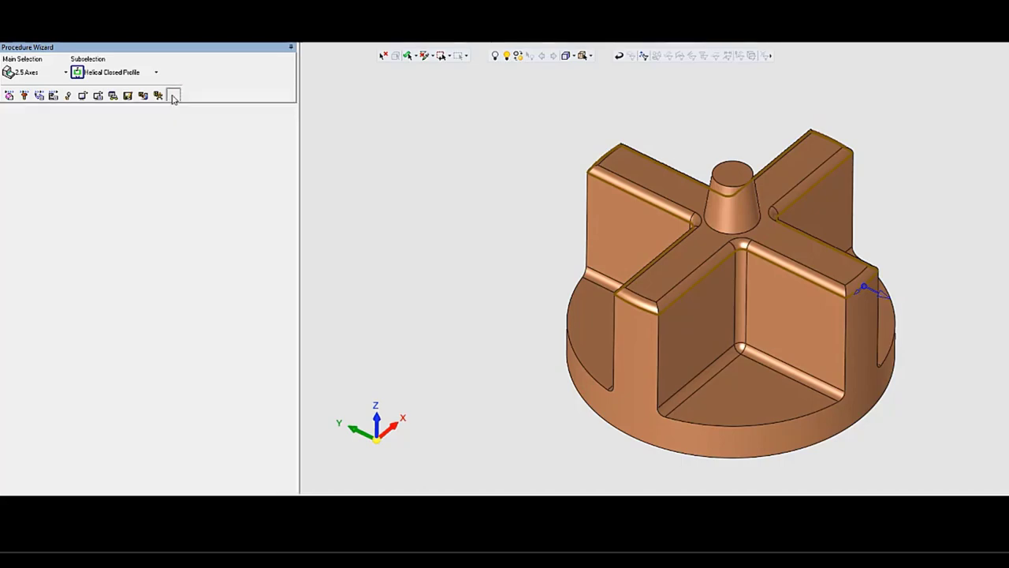
# Show the 2X-Helical Profile_11 toolpath, navigate it by block and play the cutter's helical motion around the ribs
pyautogui.click(240, 162)
pyautogui.moveTo(372, 271); pyautogui.dragTo(525, 292, button='middle')
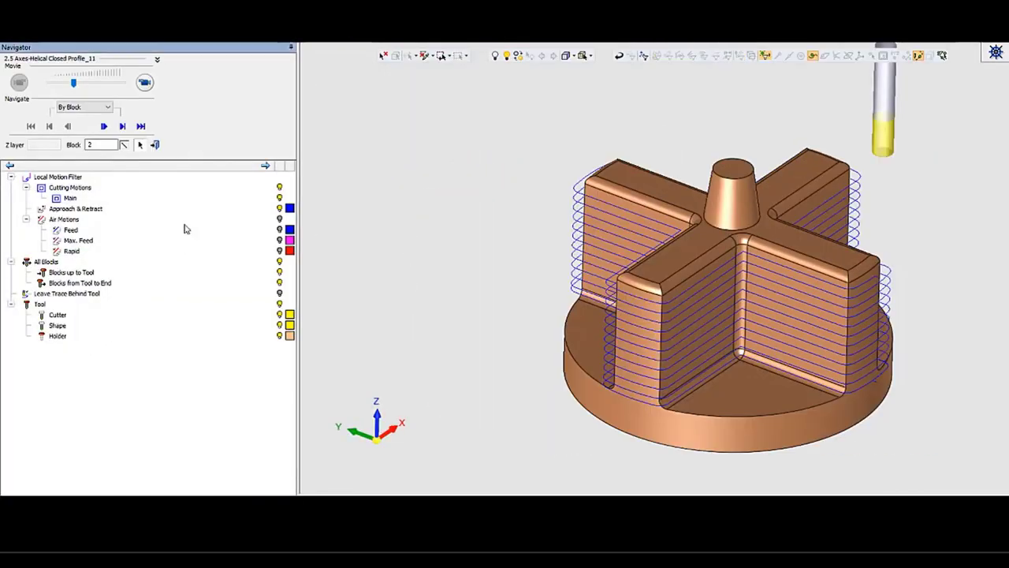
pyautogui.click(104, 126)
pyautogui.click(146, 85)
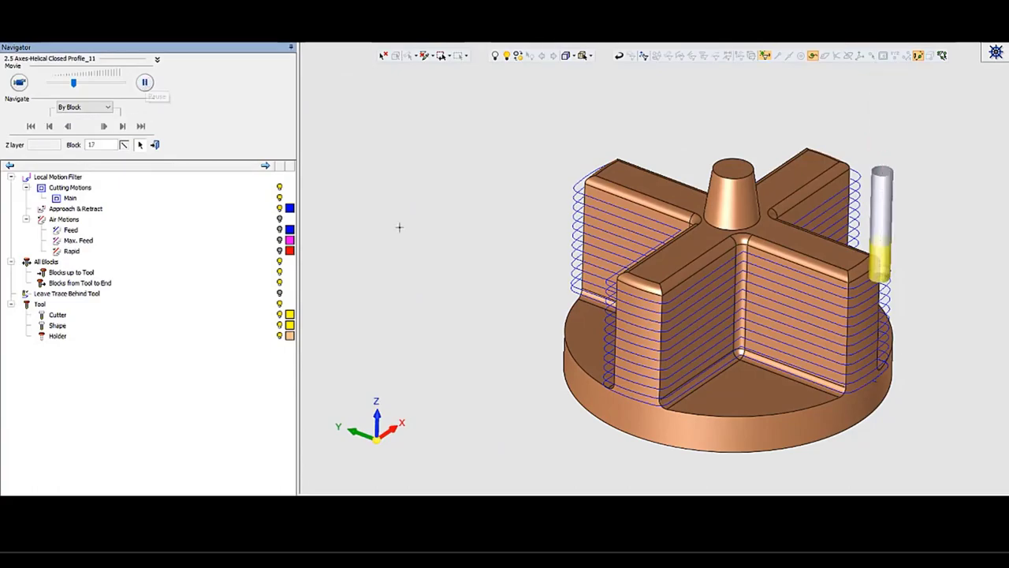
pyautogui.moveTo(541, 322)
pyautogui.mouseDown(button='middle')
pyautogui.moveTo(544, 300)
pyautogui.moveTo(527, 311)
pyautogui.mouseUp(button='middle')
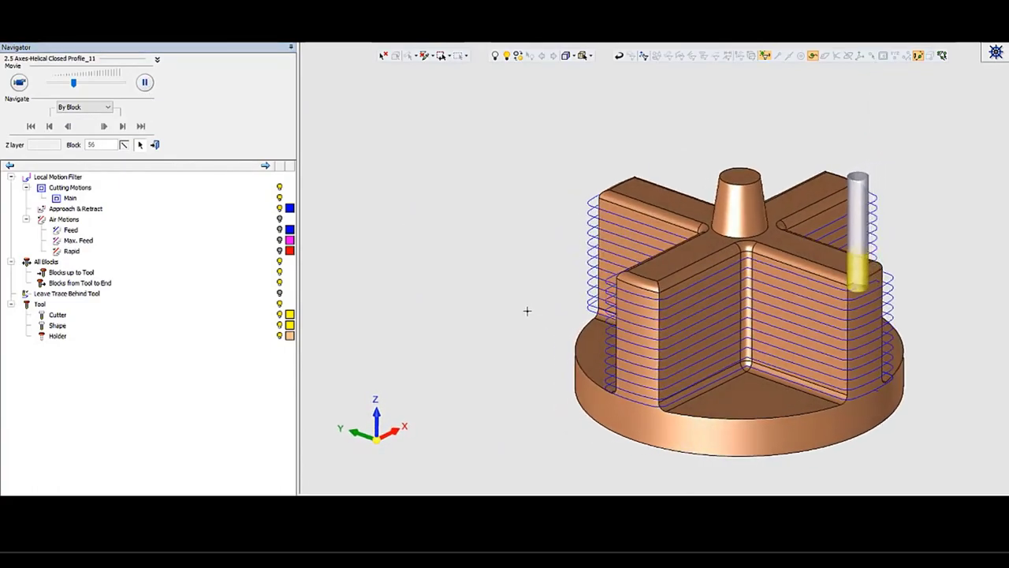